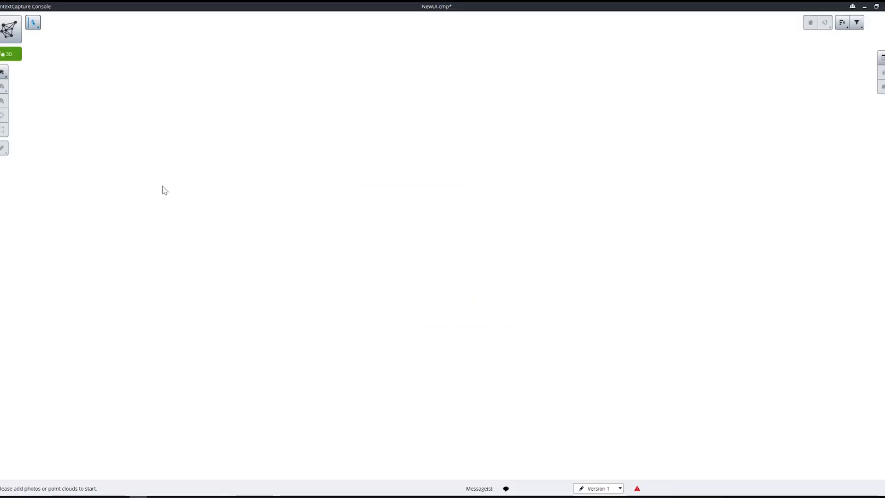
# Add all the photos from the Sample_Casey Images folder to the project.
pyautogui.click(4, 73)
pyautogui.click(43, 96)
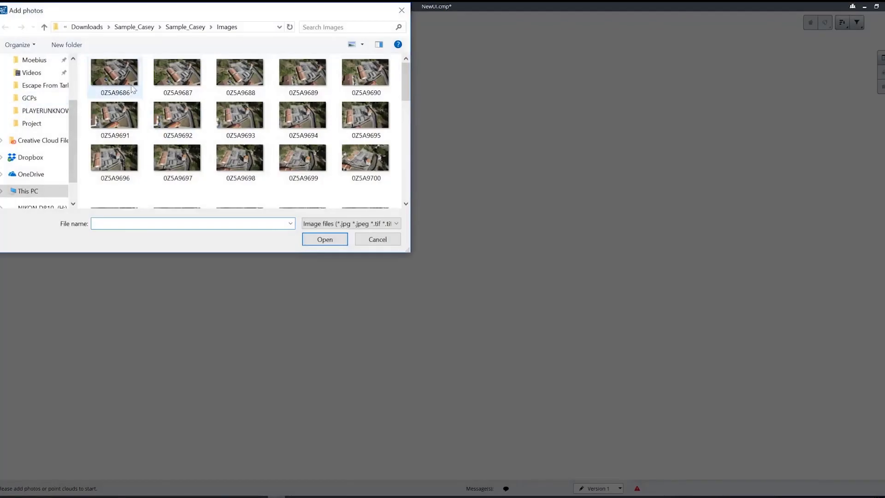
pyautogui.click(119, 65)
pyautogui.hotkey('ctrl', 'a')
pyautogui.click(325, 239)
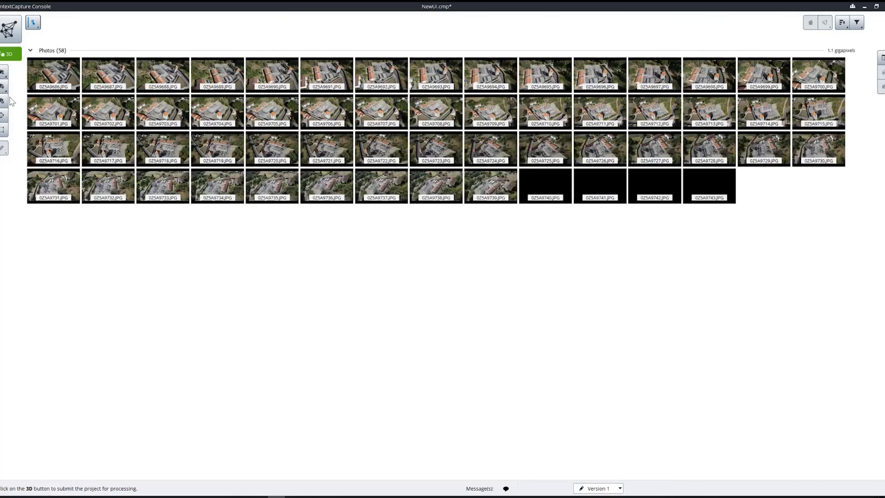
# Import the control points from a known-format file into the surveys, using the EPSG:3945 + EPSG:5773 coordinate system.
pyautogui.click(5, 116)
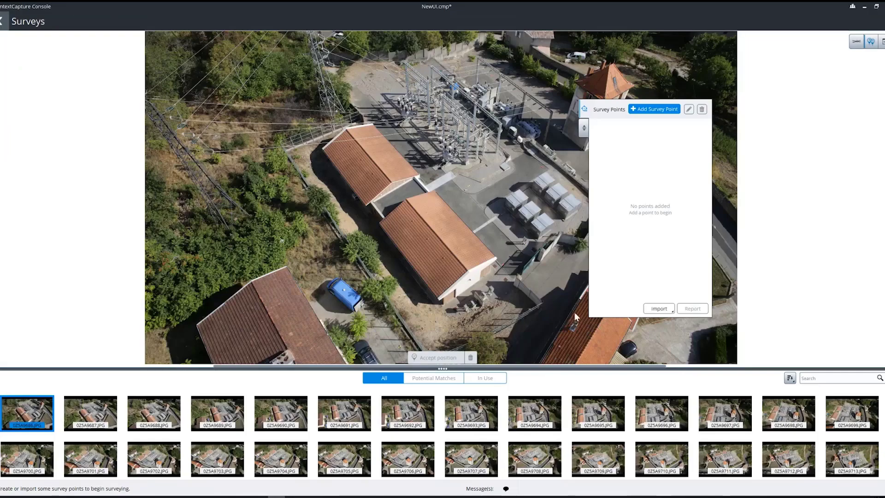
pyautogui.click(664, 309)
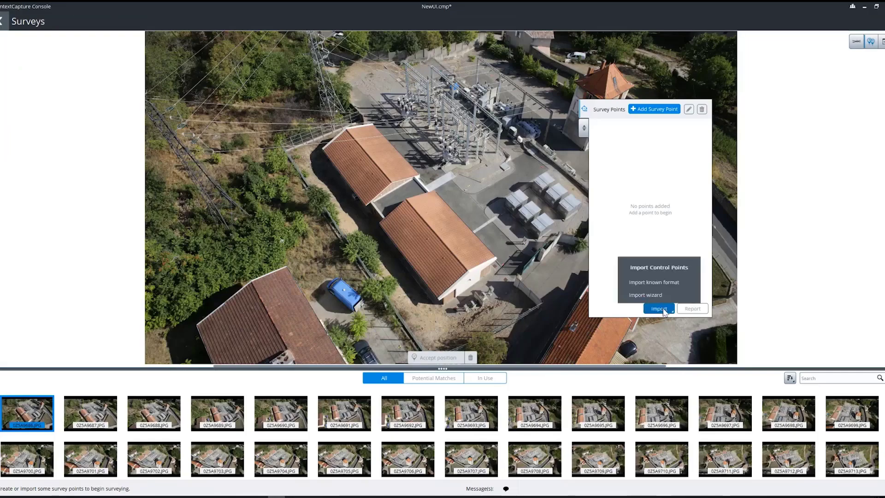
pyautogui.click(664, 281)
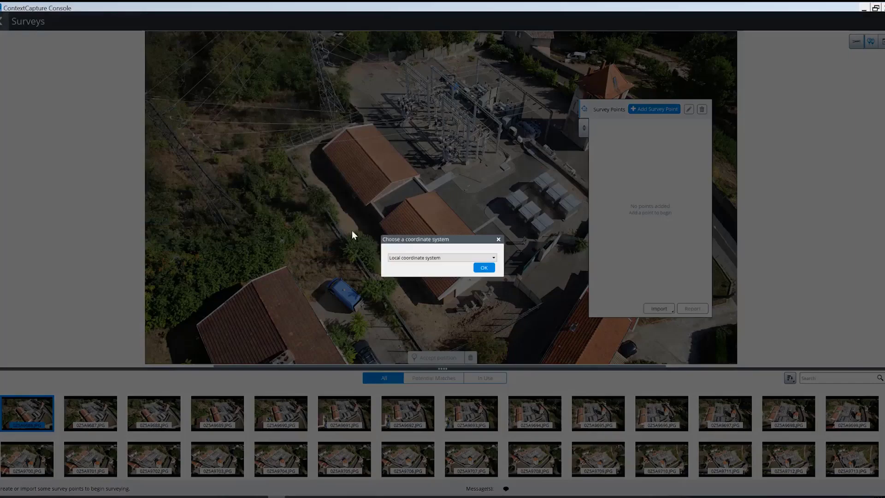
pyautogui.click(474, 258)
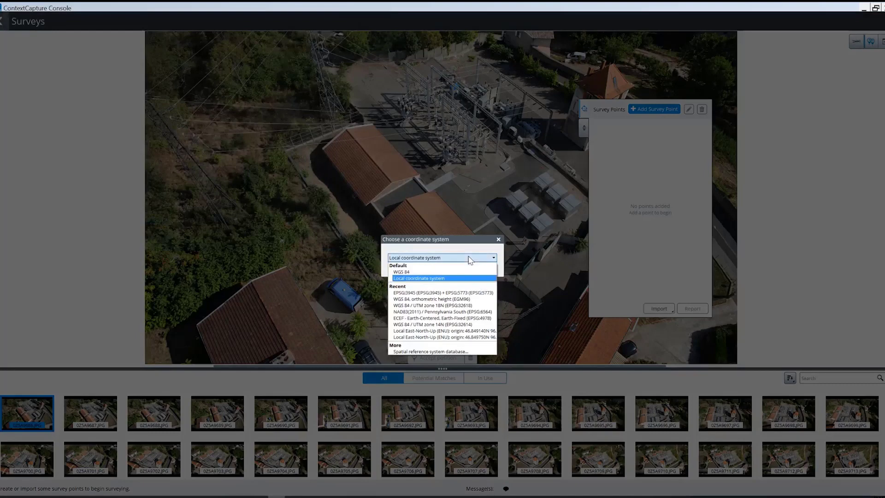
pyautogui.click(468, 293)
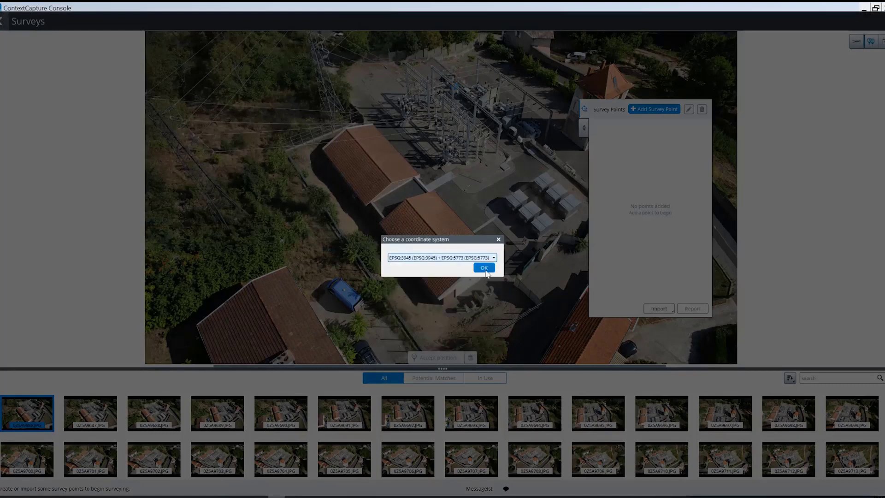
pyautogui.click(484, 268)
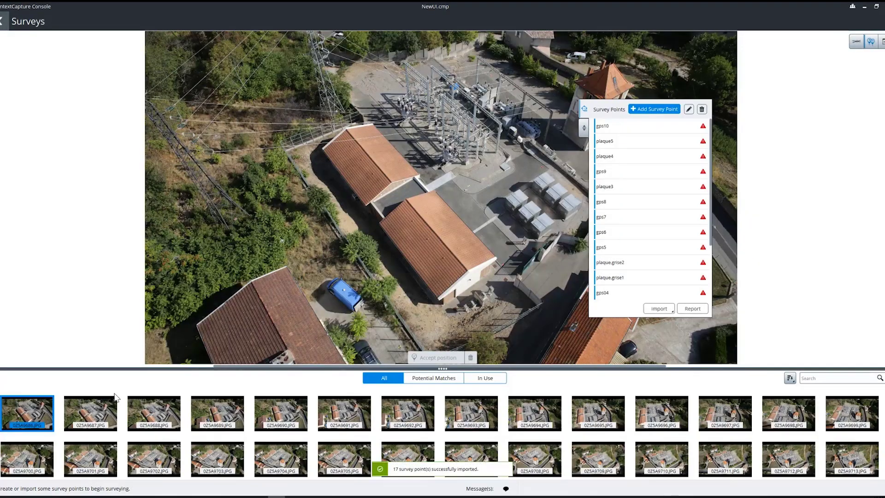
# Place survey point GPS0001 on the ground target beside the lower building's corner in photo 0Z5A9686 and accept its position.
pyautogui.click(613, 126)
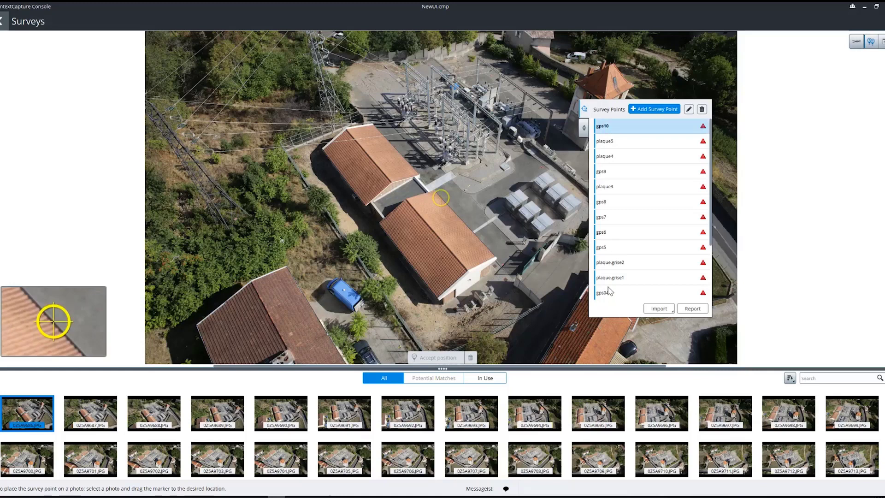
pyautogui.scroll(-2, 616, 292)
pyautogui.scroll(-1, 617, 290)
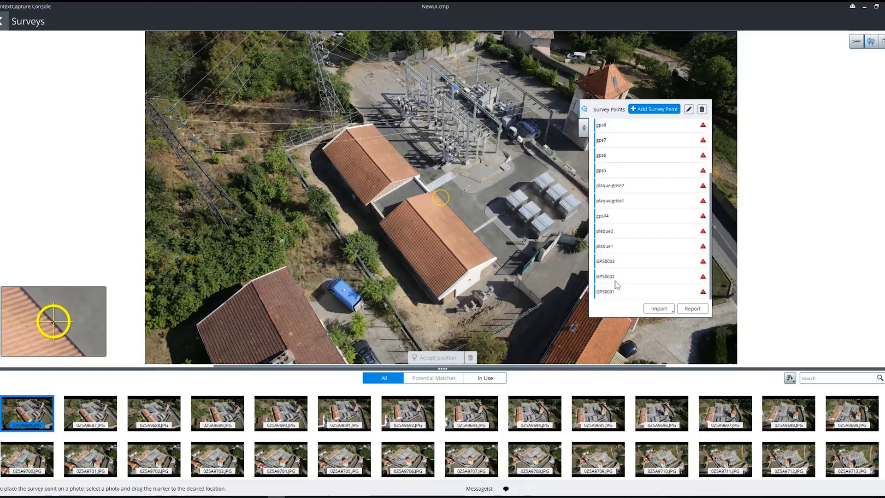
pyautogui.click(616, 292)
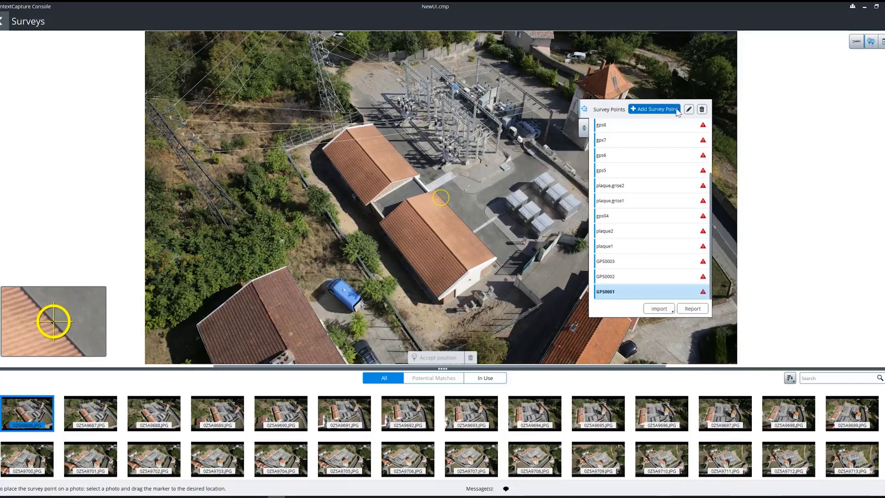
pyautogui.moveTo(612, 110); pyautogui.dragTo(765, 126)
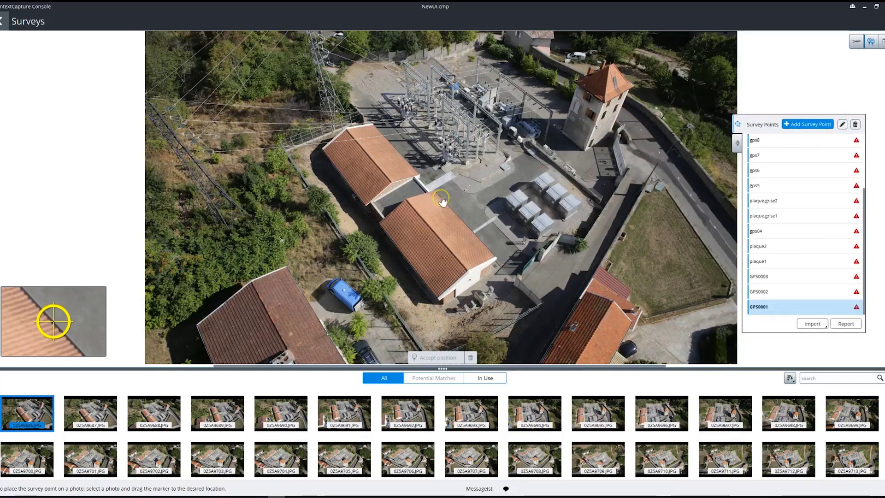
pyautogui.moveTo(440, 199)
pyautogui.mouseDown()
pyautogui.moveTo(500, 251)
pyautogui.moveTo(502, 264)
pyautogui.mouseUp()
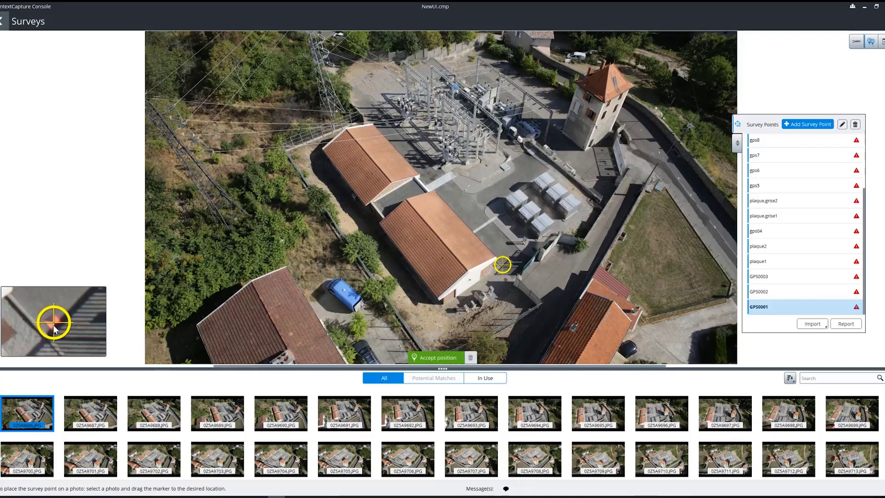
pyautogui.click(437, 358)
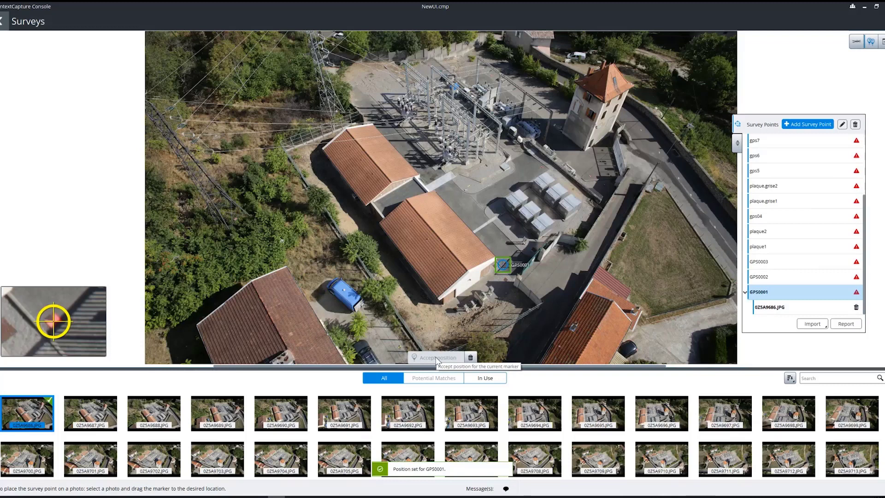
# Place survey point GPS0001 on the same ground target in photo 0Z5A9688 and accept its position.
pyautogui.click(161, 410)
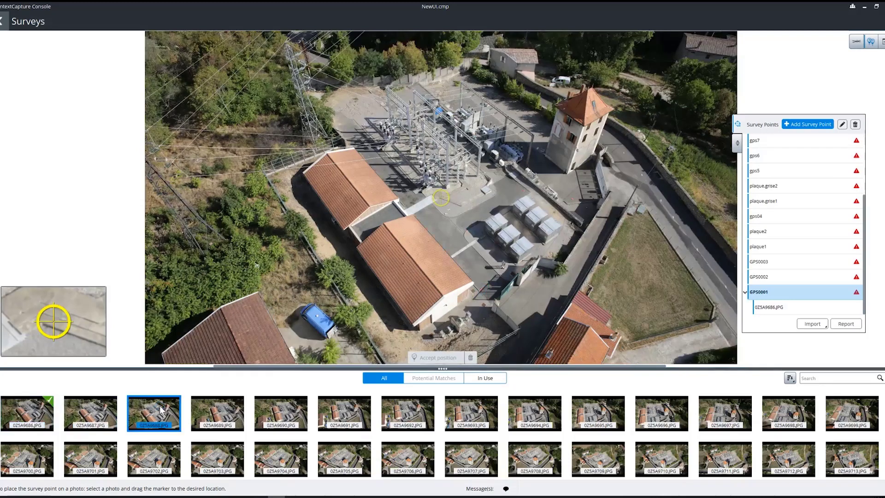
pyautogui.moveTo(433, 214)
pyautogui.mouseDown()
pyautogui.moveTo(448, 219)
pyautogui.moveTo(481, 289)
pyautogui.mouseUp()
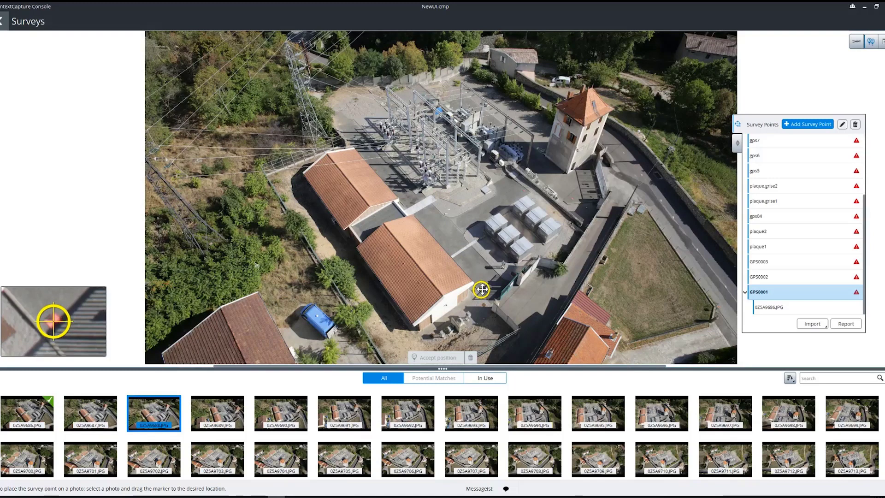
pyautogui.click(438, 358)
pyautogui.click(440, 358)
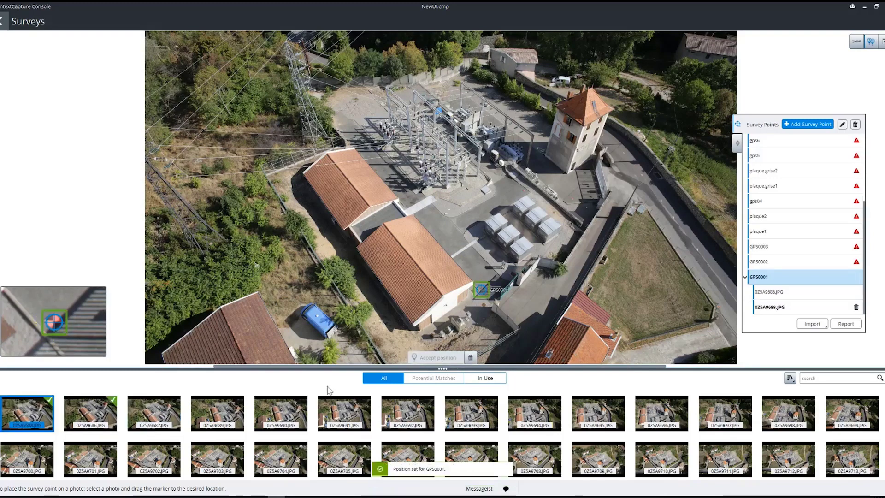
# Mark survey point GPS0001 on its ground target in photo 0Z5A9689 and select that photo's entry under the point.
pyautogui.click(210, 413)
pyautogui.moveTo(441, 197)
pyautogui.mouseDown()
pyautogui.moveTo(497, 265)
pyautogui.moveTo(499, 281)
pyautogui.mouseUp()
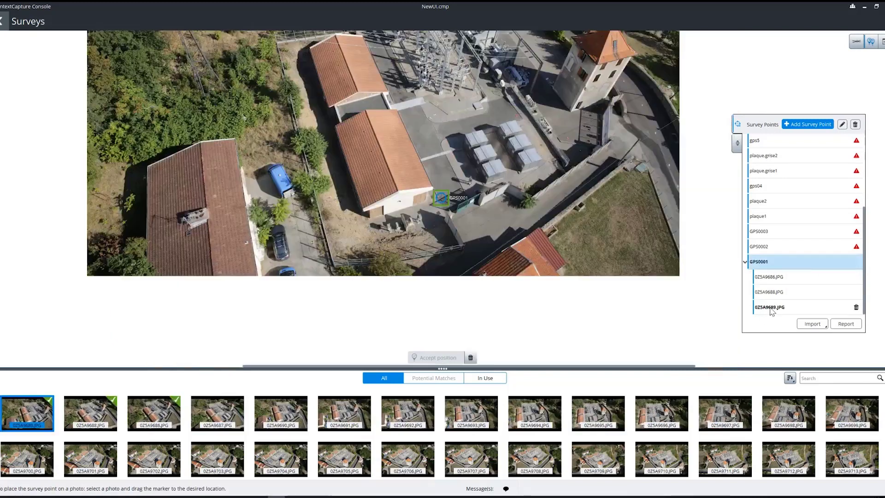
pyautogui.click(769, 309)
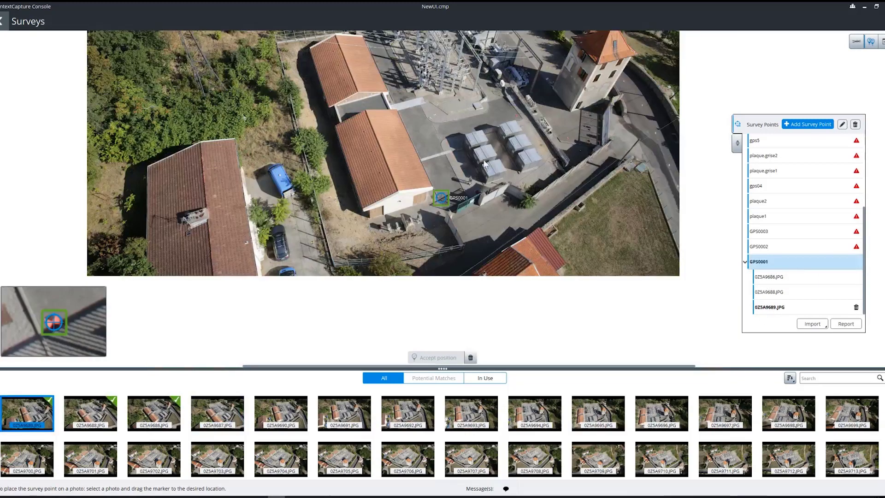
# Set survey point GPS0002 on the ground target in the paved yard in photo 0Z5A9689, then refine and update its position.
pyautogui.scroll(1, 446, 157)
pyautogui.scroll(1, 472, 175)
pyautogui.moveTo(481, 251); pyautogui.dragTo(479, 267)
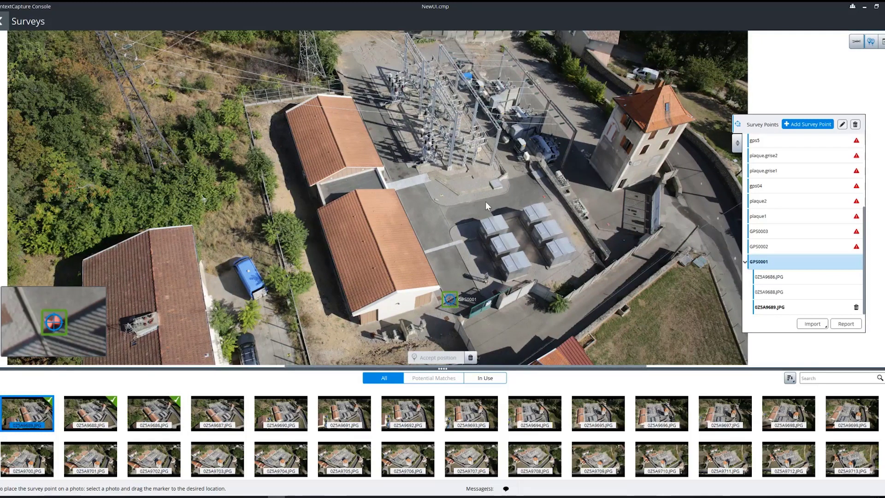
pyautogui.rightClick(442, 195)
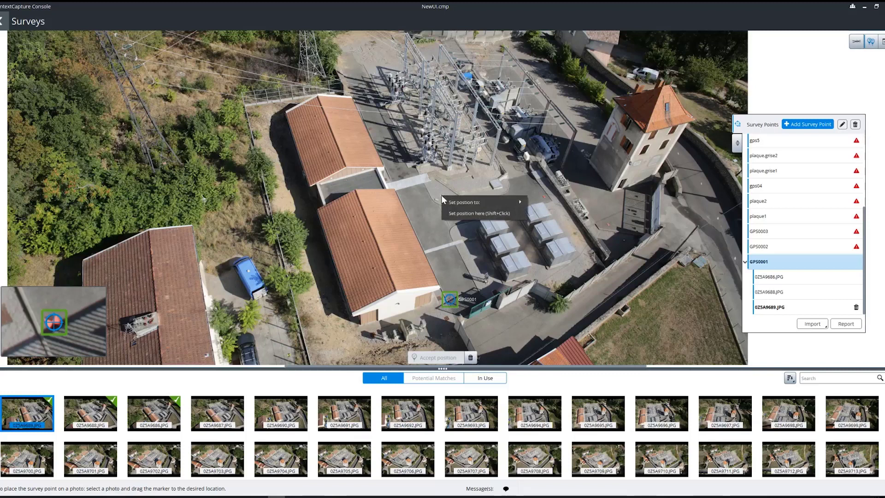
pyautogui.moveTo(458, 204)
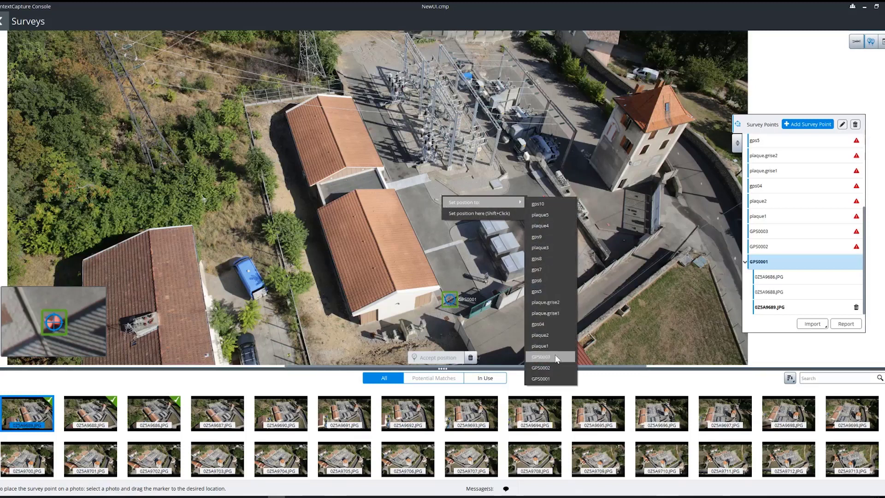
pyautogui.click(552, 367)
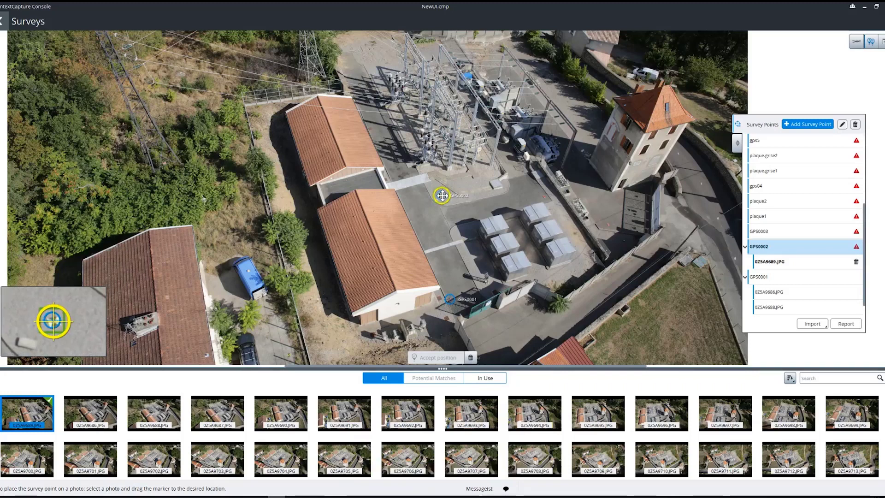
pyautogui.moveTo(442, 195); pyautogui.dragTo(441, 195)
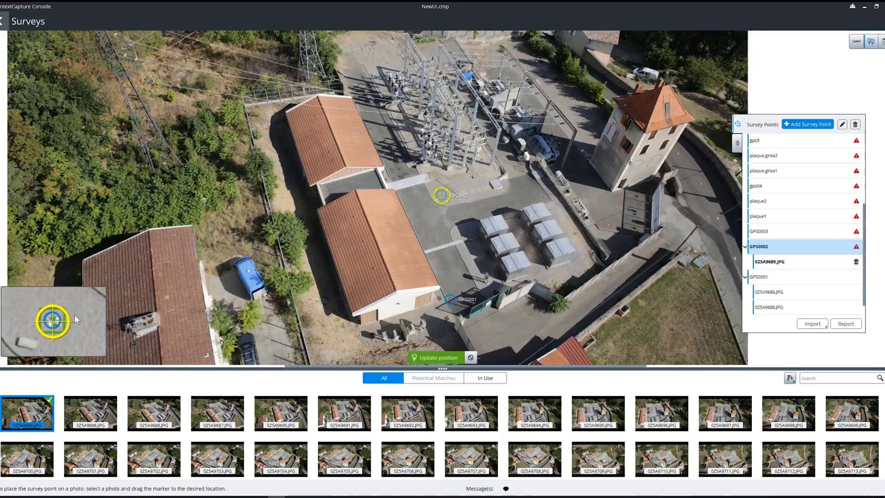
pyautogui.click(437, 357)
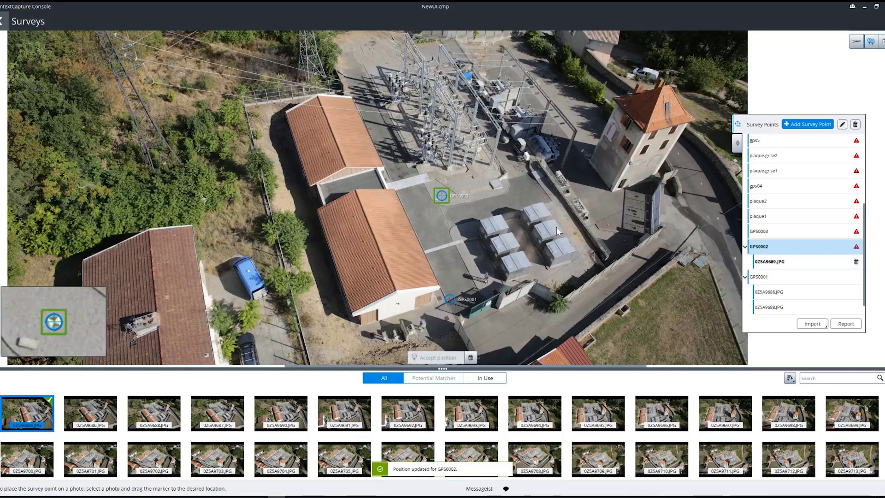
# Set survey point gps04 on the ground target above the grey units in photo 0Z5A9689, then refine and update its position.
pyautogui.rightClick(544, 198)
pyautogui.moveTo(554, 201)
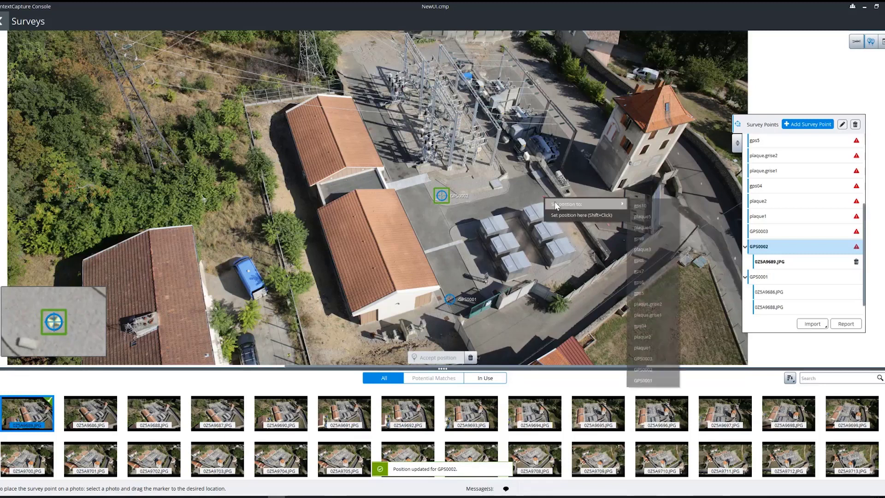
pyautogui.click(659, 325)
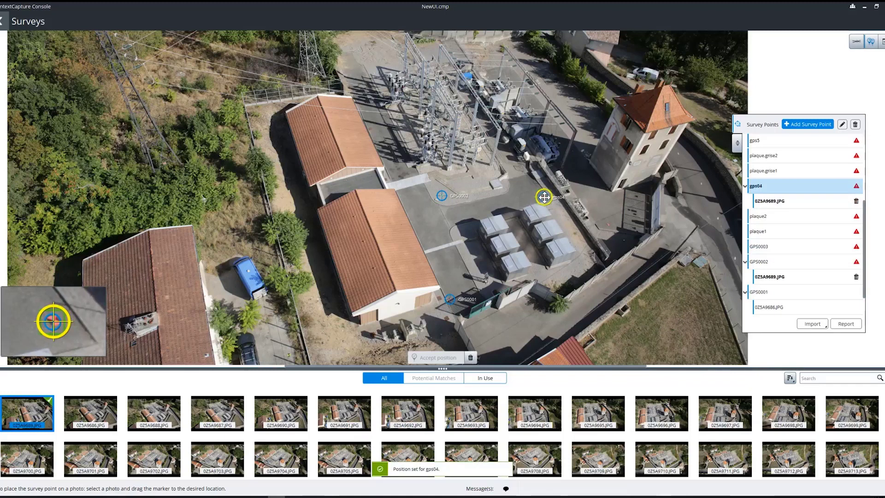
pyautogui.moveTo(544, 197); pyautogui.dragTo(543, 195)
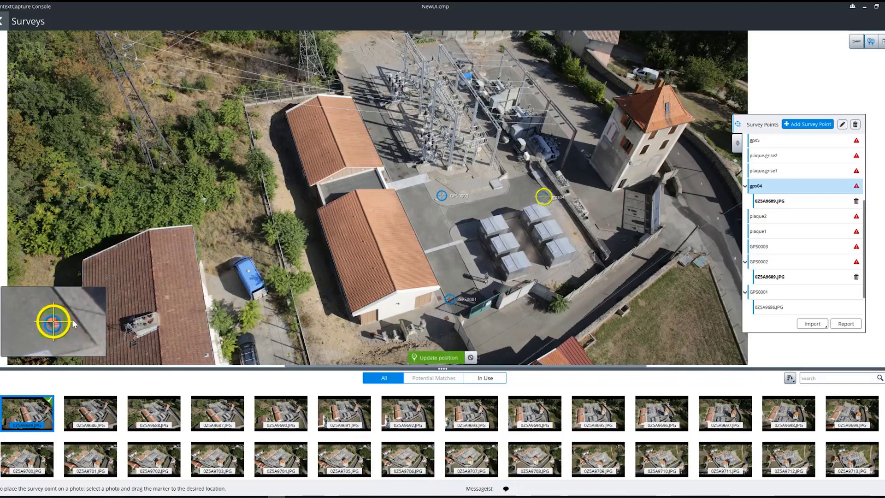
pyautogui.click(437, 359)
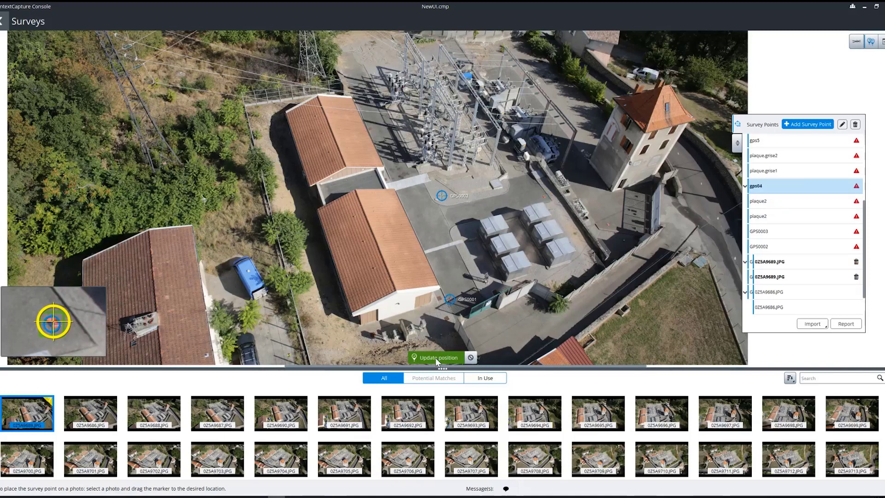
pyautogui.click(437, 358)
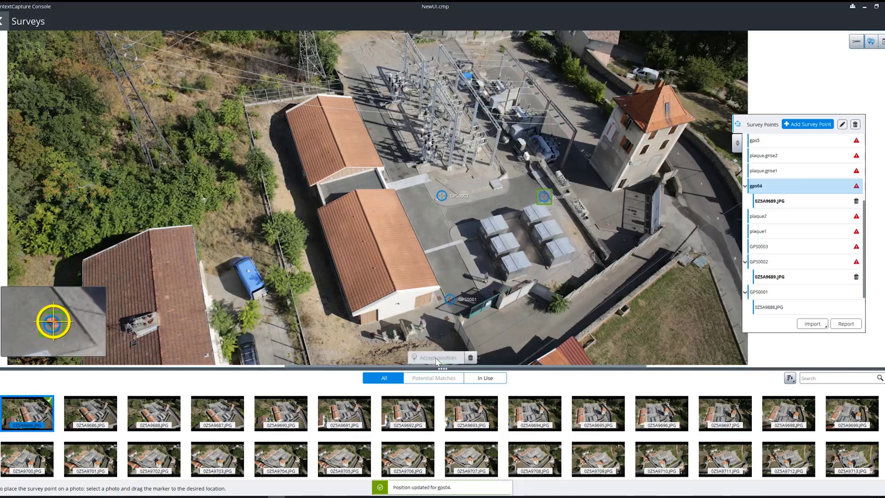
# Mark GPS0002 and gps04 on their ground targets in photos 0Z5A9688 and 0Z5A9687, fine-tuning and updating gps04 in 0Z5A9687.
pyautogui.rightClick(573, 250)
pyautogui.click(585, 374)
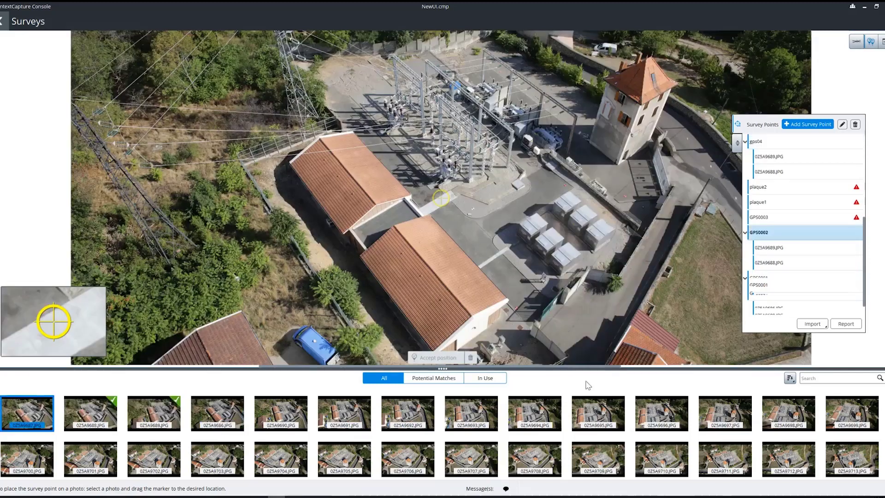
pyautogui.rightClick(566, 185)
pyautogui.moveTo(575, 189)
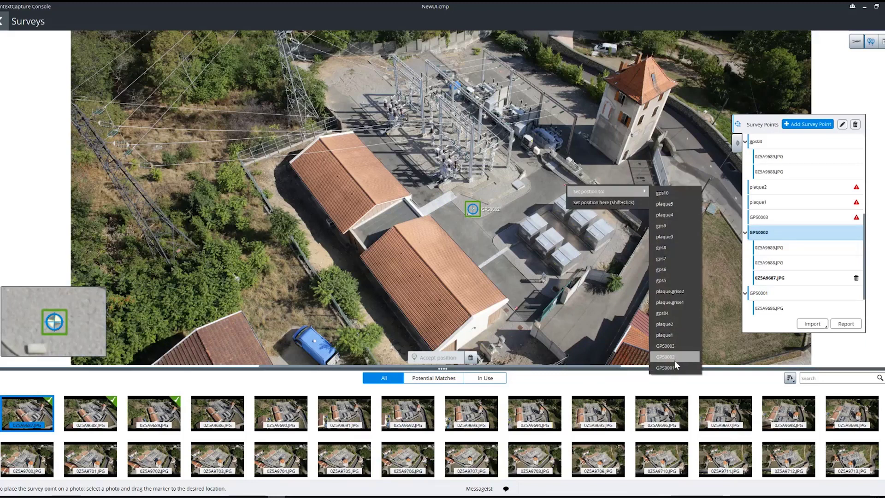
pyautogui.click(673, 313)
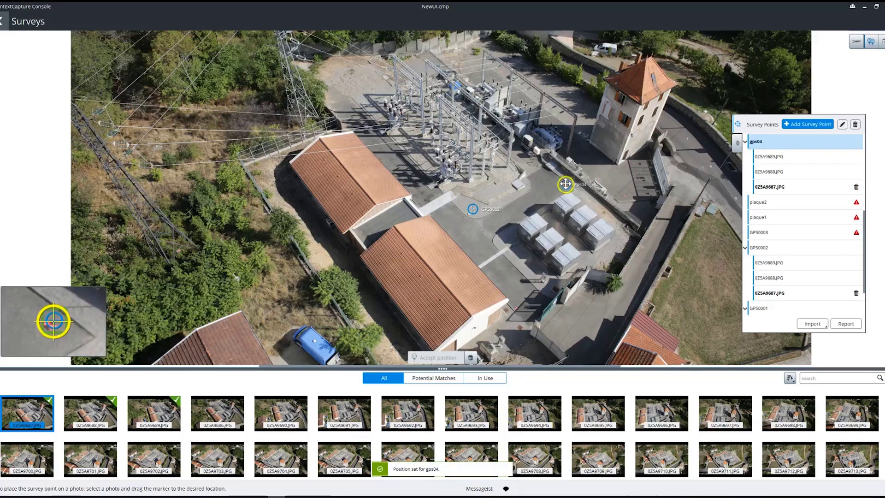
pyautogui.moveTo(565, 184); pyautogui.dragTo(566, 189)
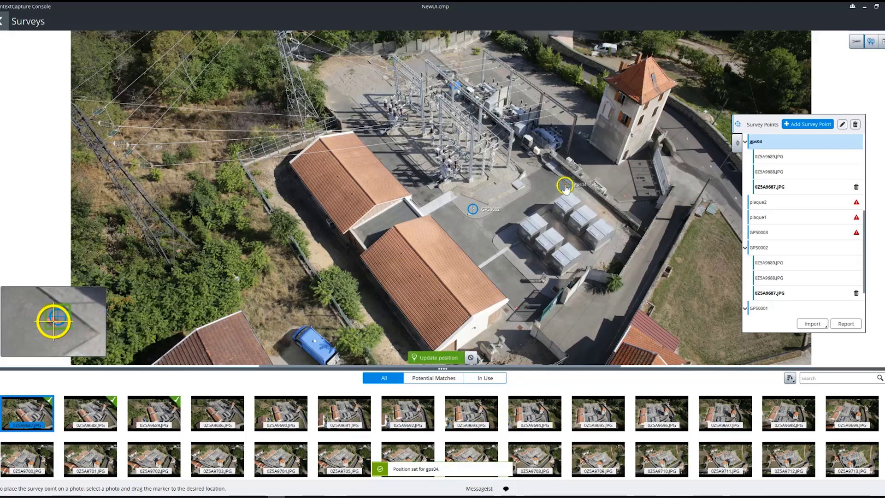
pyautogui.click(440, 357)
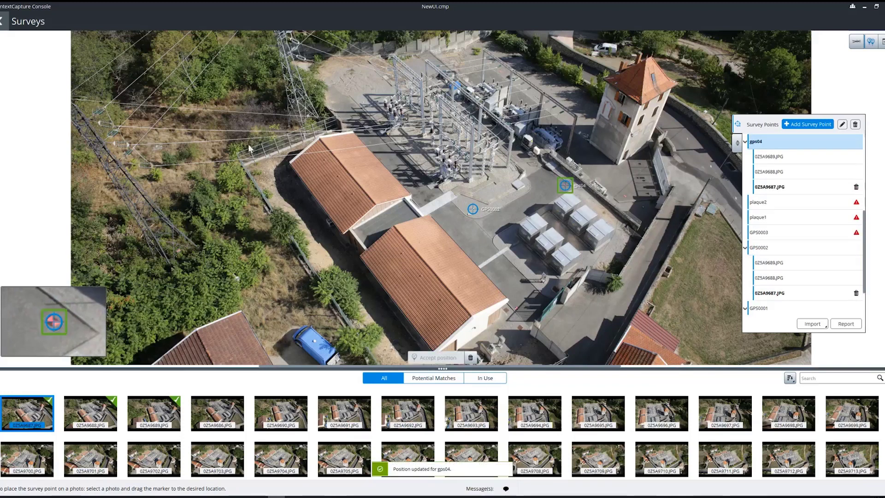
# Leave the survey editor and submit the project for 3D processing as Calibration Only at Maximum speed.
pyautogui.click(2, 21)
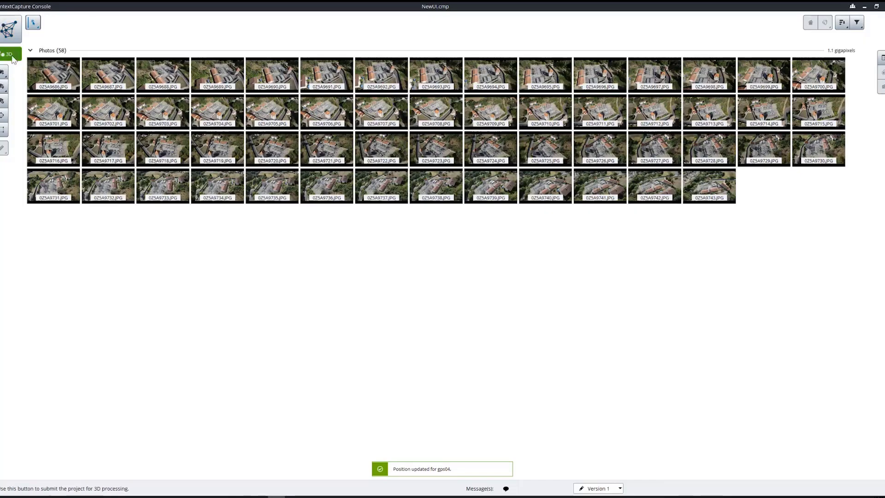
pyautogui.click(10, 55)
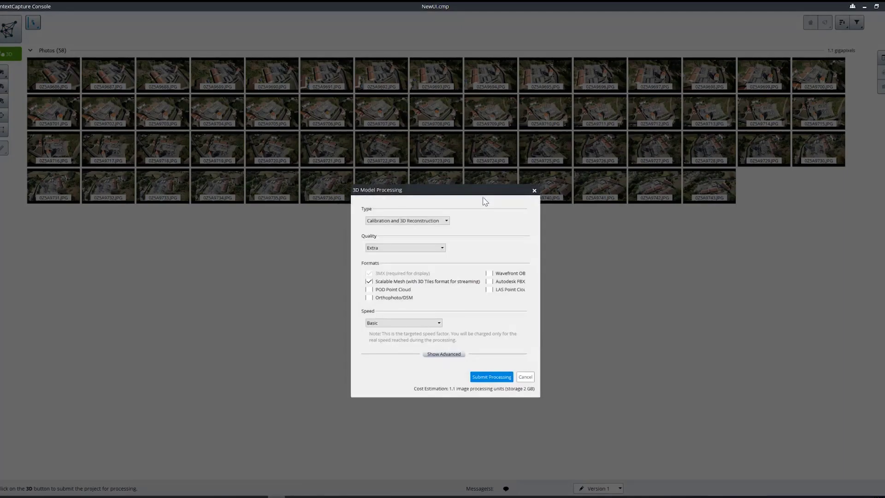
pyautogui.click(427, 221)
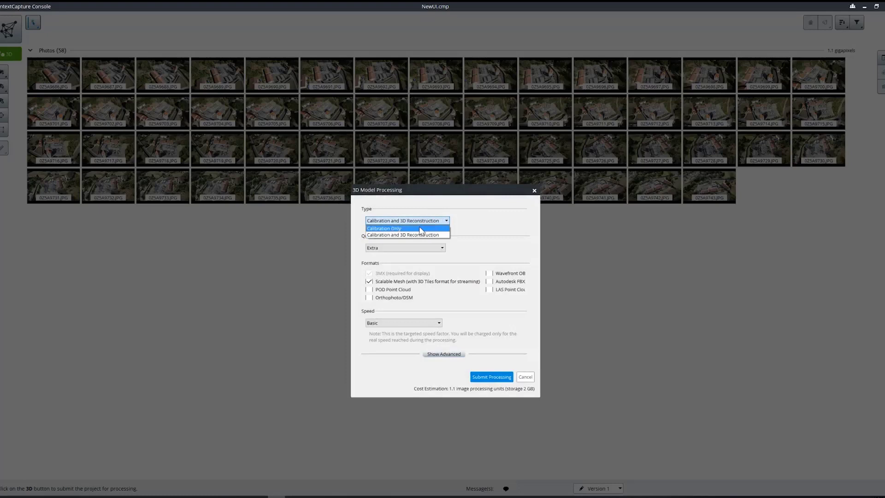
pyautogui.click(420, 230)
pyautogui.click(411, 322)
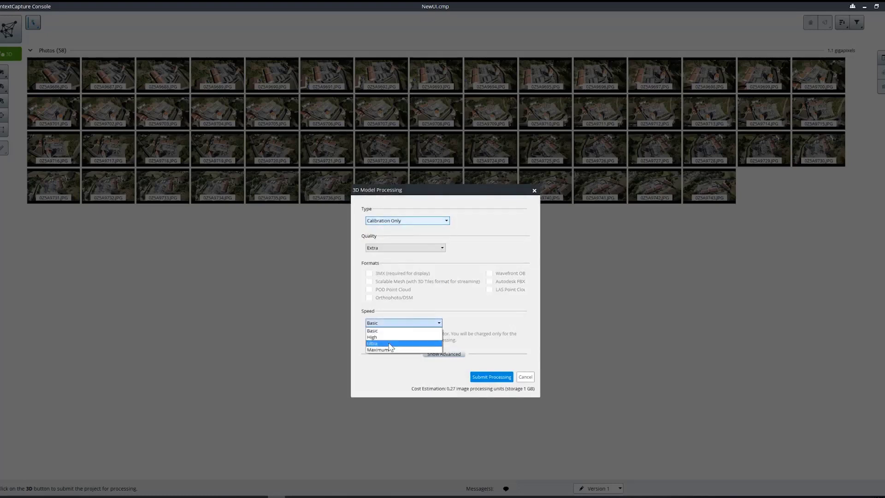
pyautogui.click(380, 349)
pyautogui.click(488, 377)
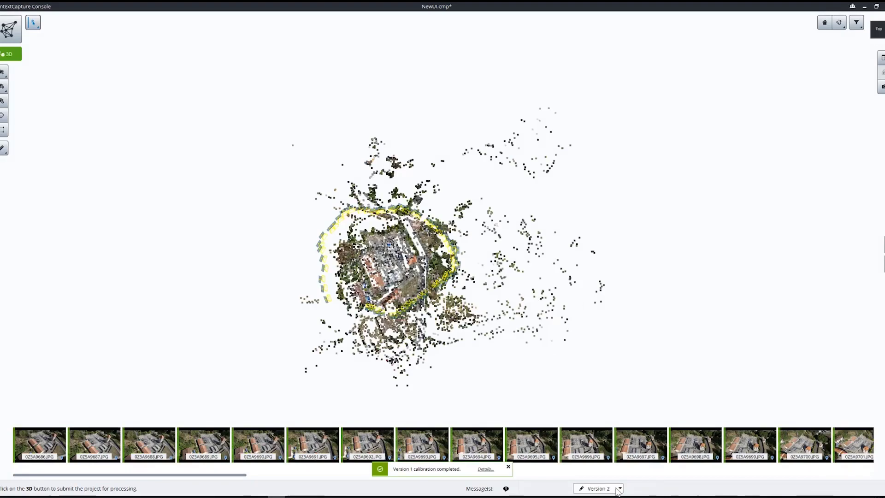
# Reopen the survey editor, mark survey point plaque.grise1 at its predicted location in photo 0Z5A9686 and accept the position.
pyautogui.scroll(-1, 618, 490)
pyautogui.click(3, 119)
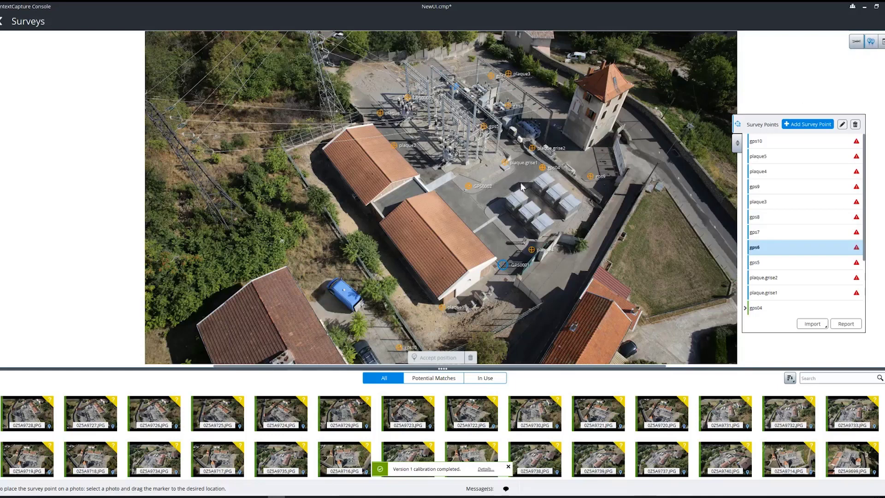
pyautogui.click(505, 165)
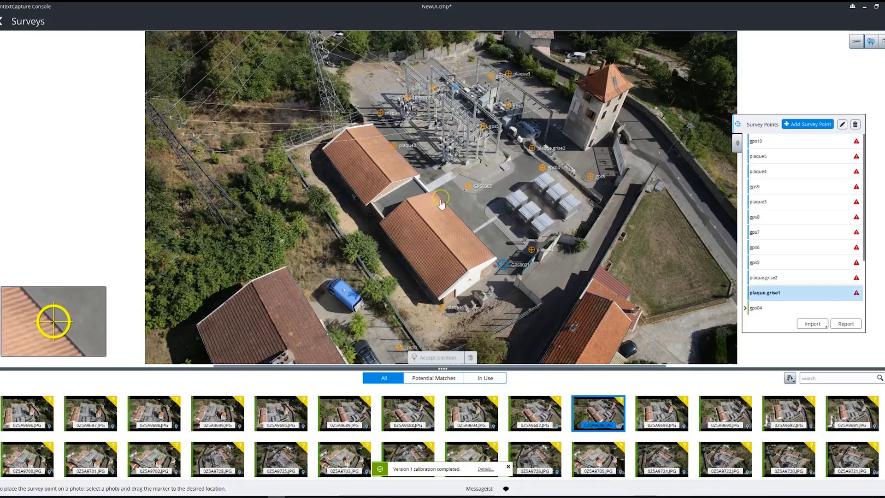
pyautogui.moveTo(441, 197); pyautogui.dragTo(505, 162)
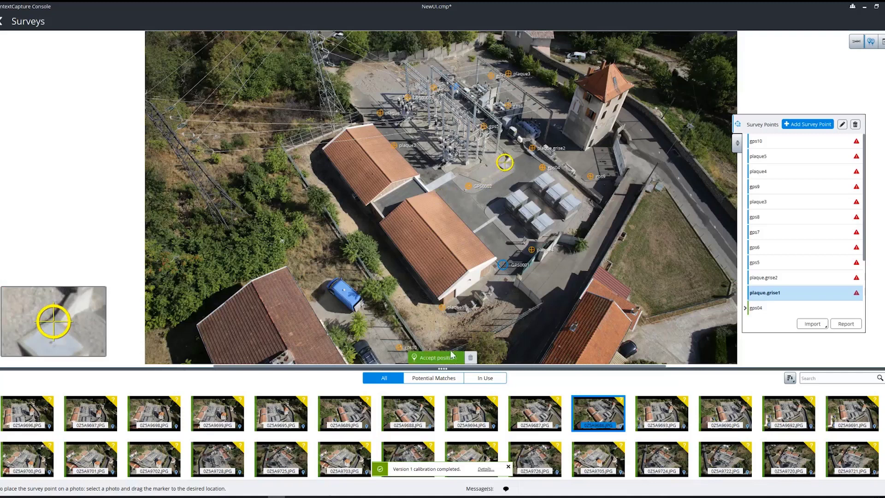
pyautogui.click(435, 357)
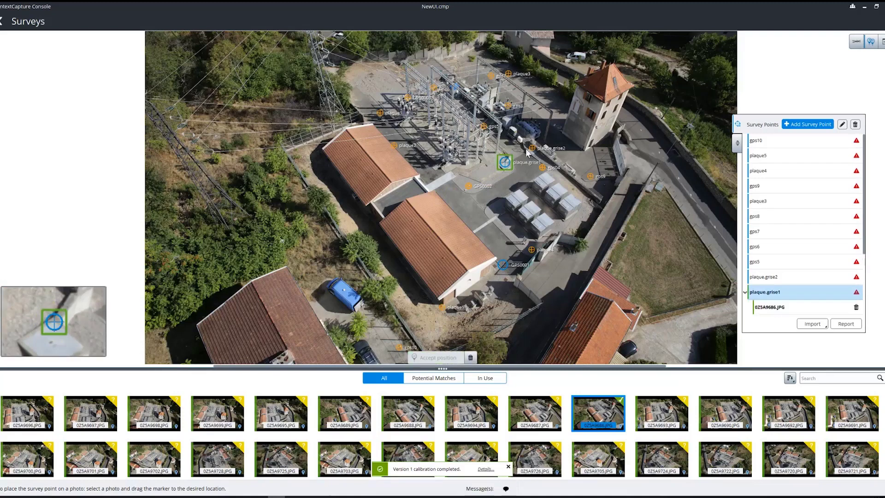
# Open photo 0Z5A9705 and try to place survey point gps7 at its predicted location near the road.
pyautogui.click(602, 459)
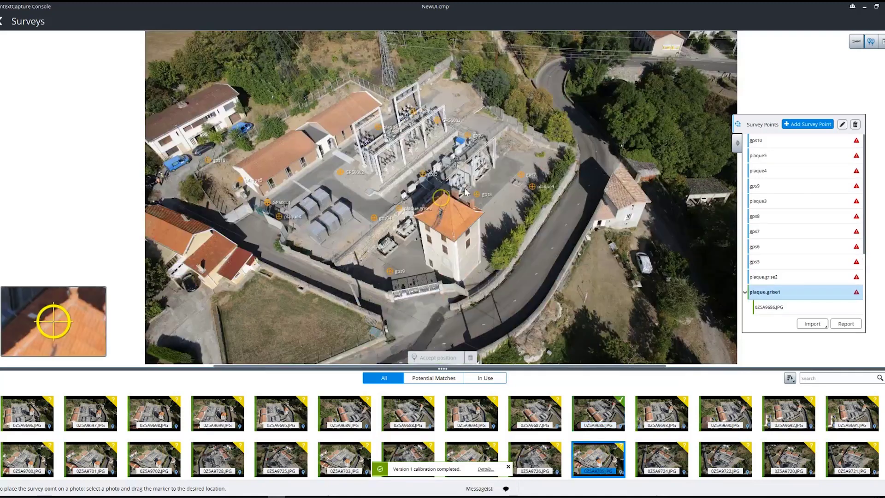
pyautogui.moveTo(524, 178)
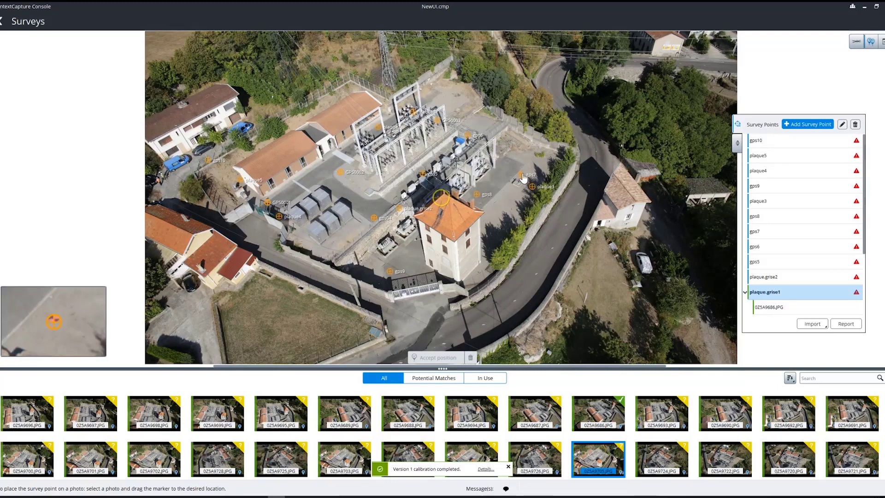
pyautogui.click(524, 177)
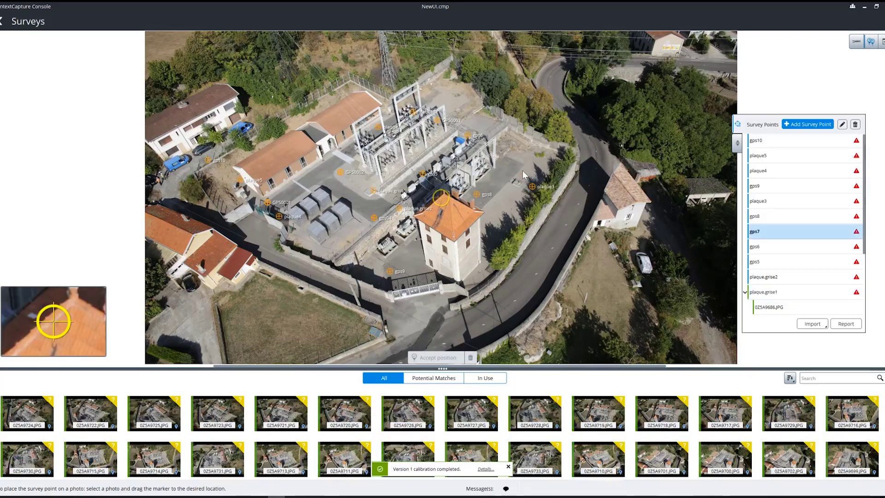
pyautogui.moveTo(442, 198); pyautogui.dragTo(523, 174)
# Select survey point gps8 and set its position at its predicted location beside the tower in photo 0Z5A9705.
pyautogui.click(477, 195)
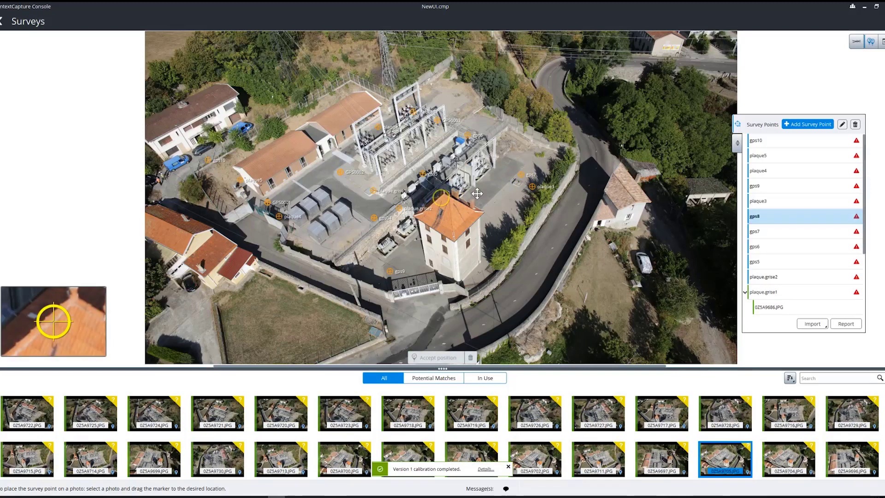
pyautogui.rightClick(478, 196)
pyautogui.keyDown('shift'); pyautogui.click(477, 195); pyautogui.keyUp('shift')
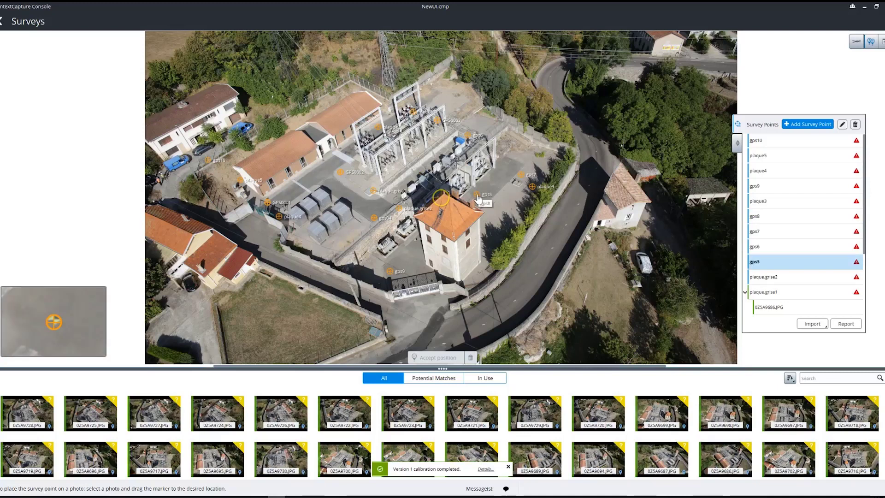
pyautogui.click(477, 195)
pyautogui.rightClick(476, 194)
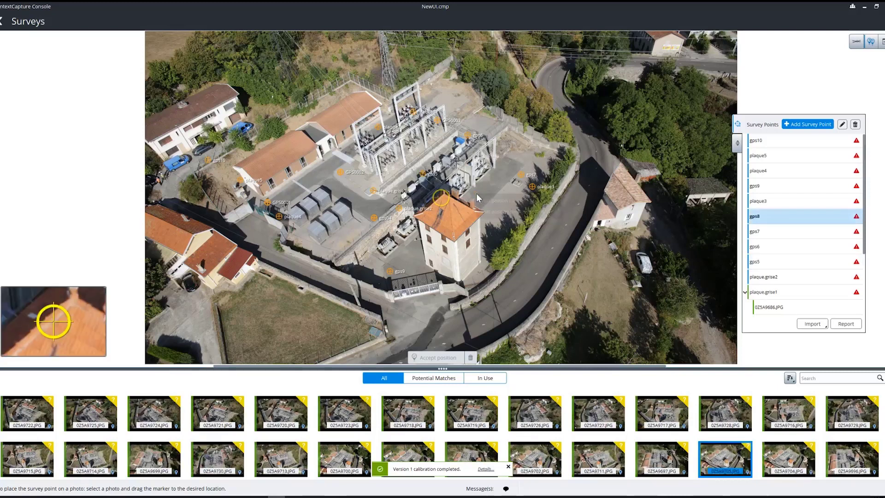
pyautogui.moveTo(491, 199)
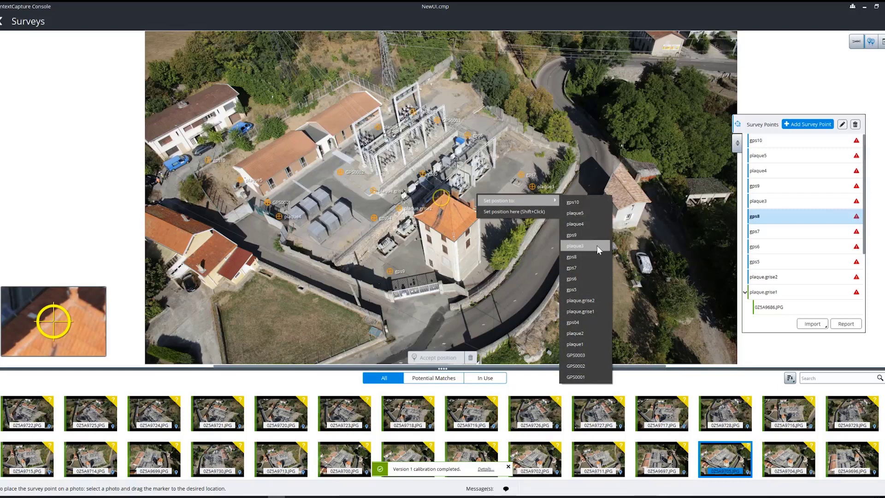
pyautogui.click(589, 256)
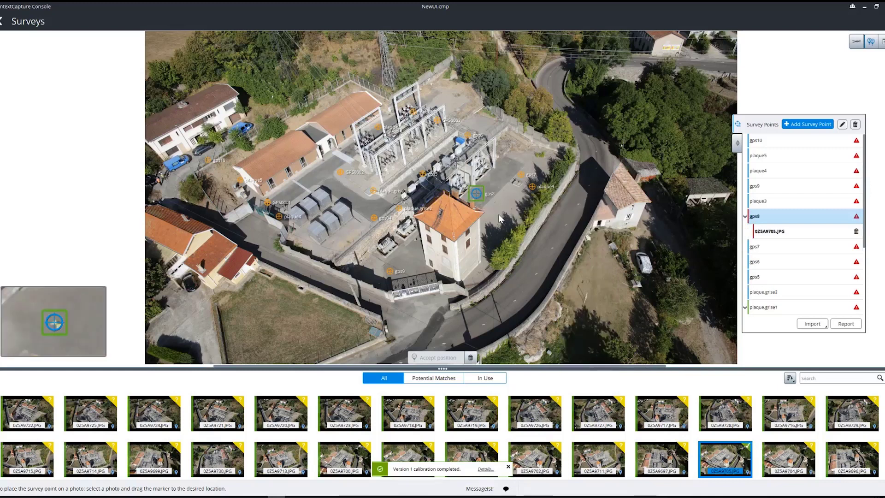